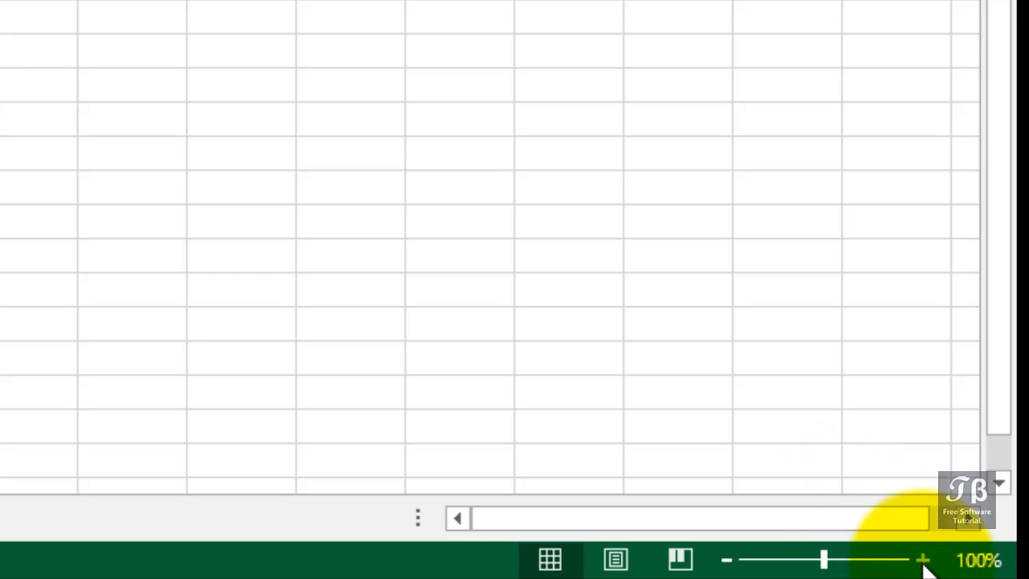
# Step: Zoom the worksheet in to 210%
pyautogui.click(922, 560)
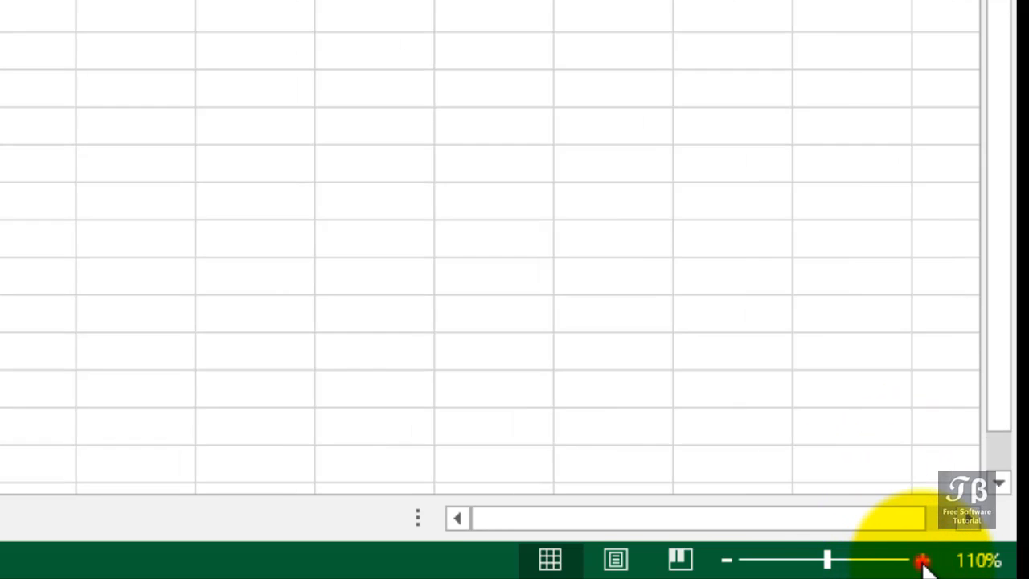
pyautogui.click(923, 561)
pyautogui.click(922, 560)
pyautogui.click(922, 560)
pyautogui.click(923, 560)
pyautogui.click(923, 560)
pyautogui.click(923, 560)
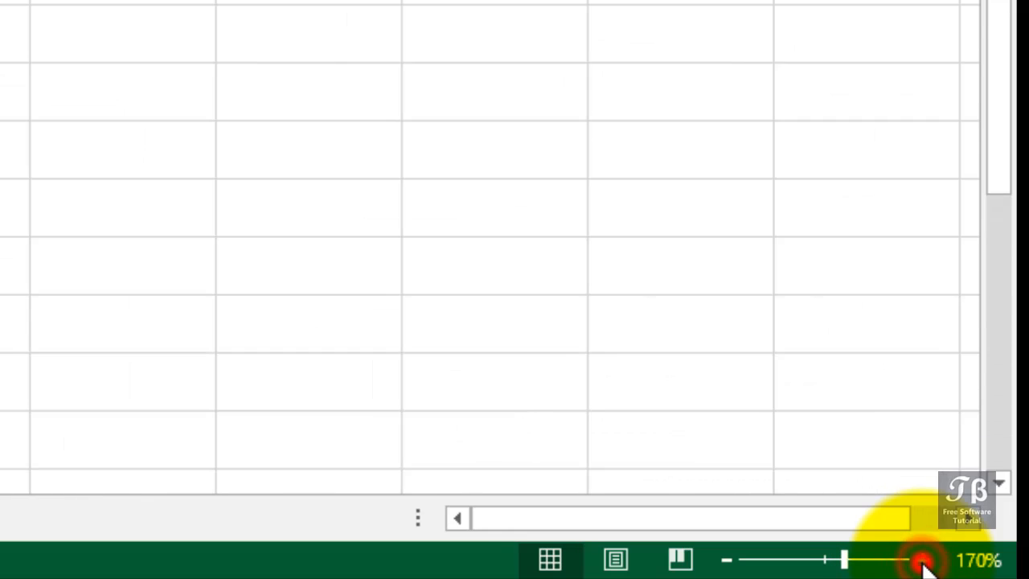
pyautogui.click(922, 560)
pyautogui.click(923, 560)
pyautogui.click(922, 560)
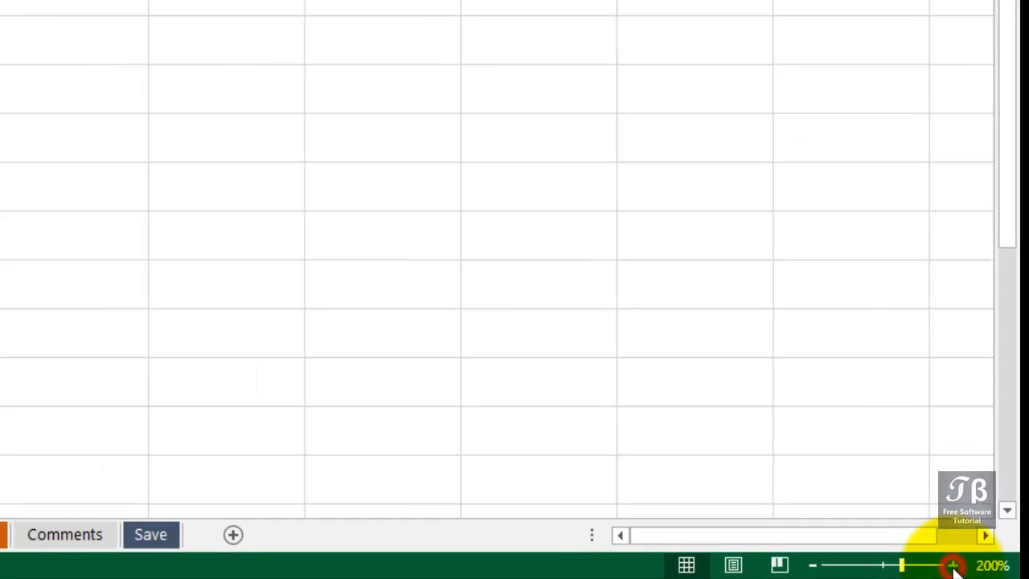
pyautogui.click(952, 566)
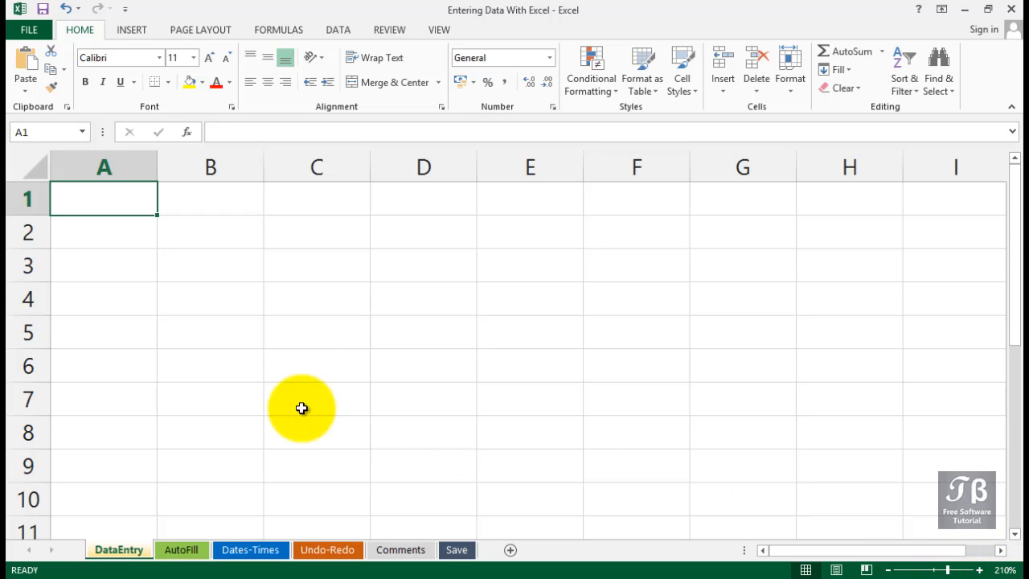
# Step: Enter the row labels Sales, Expenses and Profits in cells A2 to A4
pyautogui.click(99, 234)
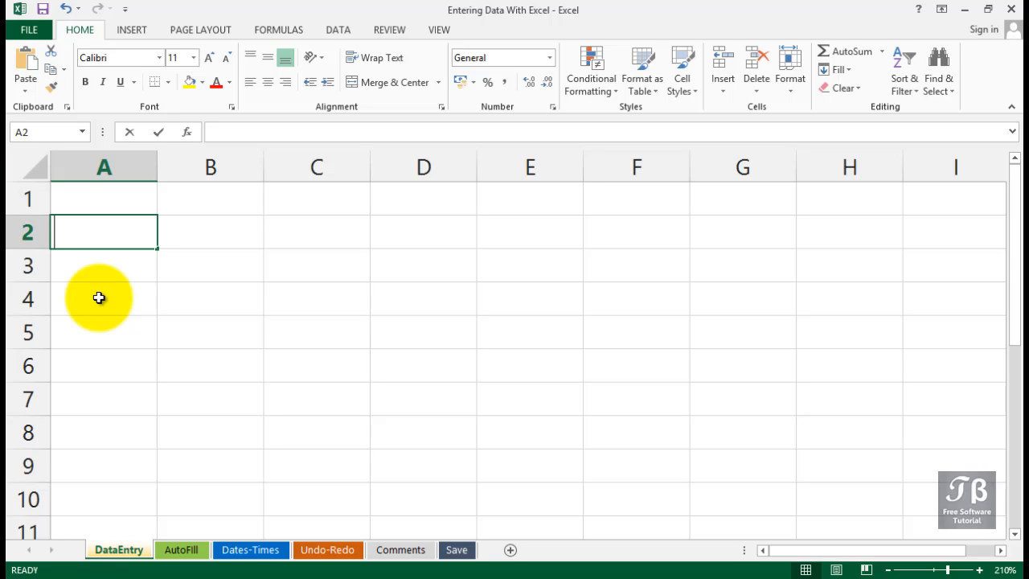
pyautogui.write('Sales')
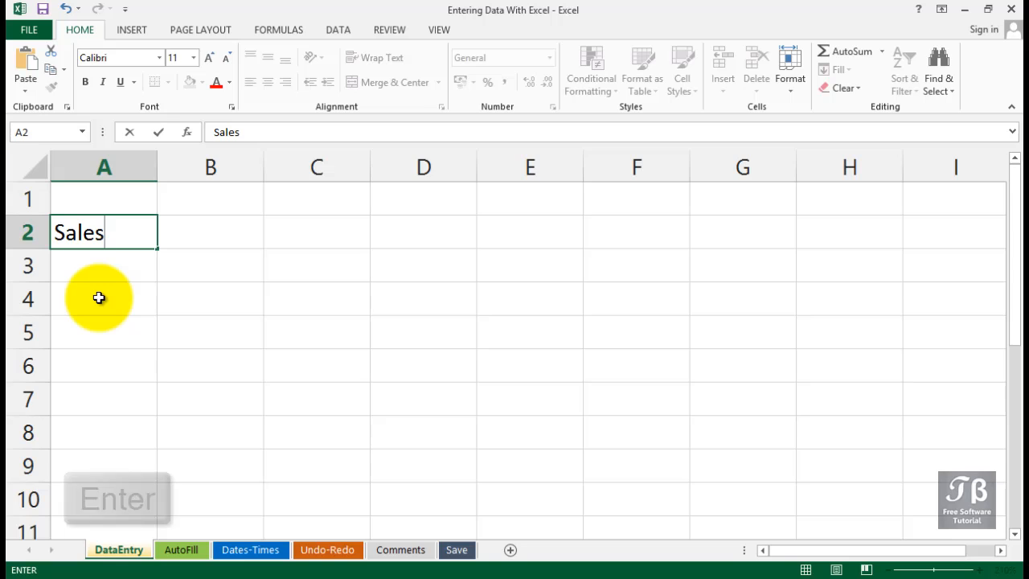
pyautogui.press('Return')
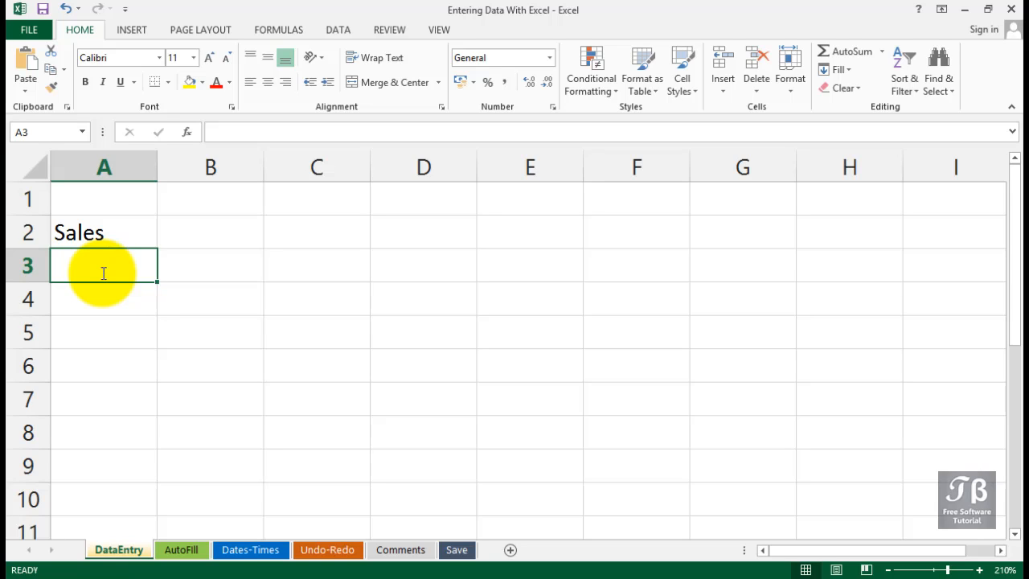
pyautogui.write('Expenc')
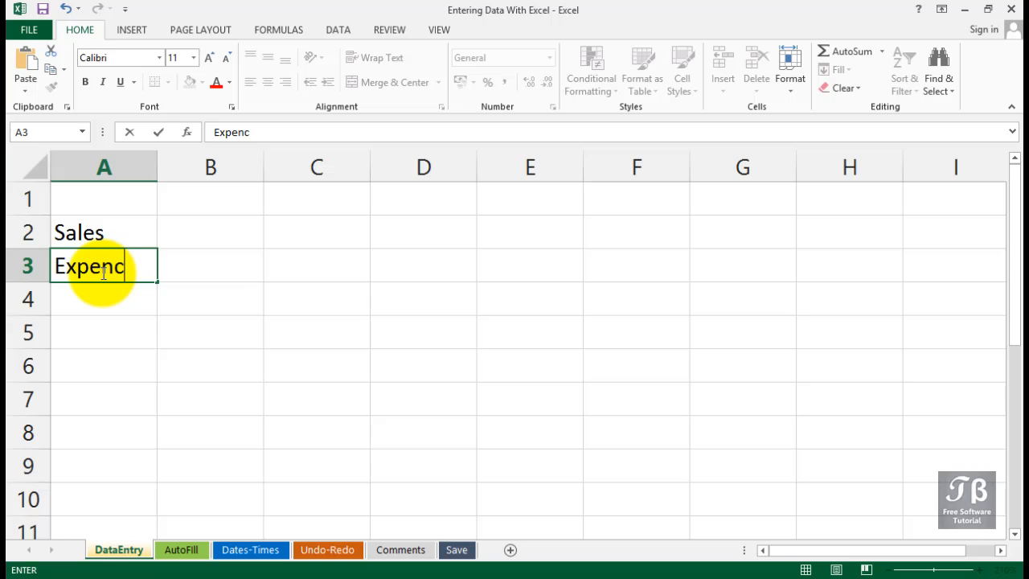
pyautogui.press('BackSpace')
pyautogui.write('ses')
pyautogui.press('Return')
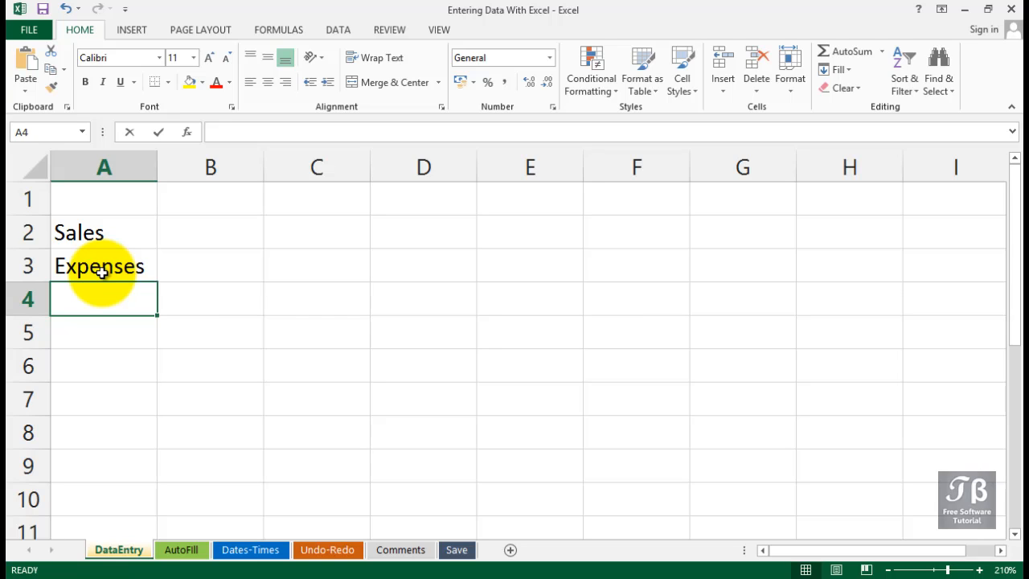
pyautogui.write('Profits')
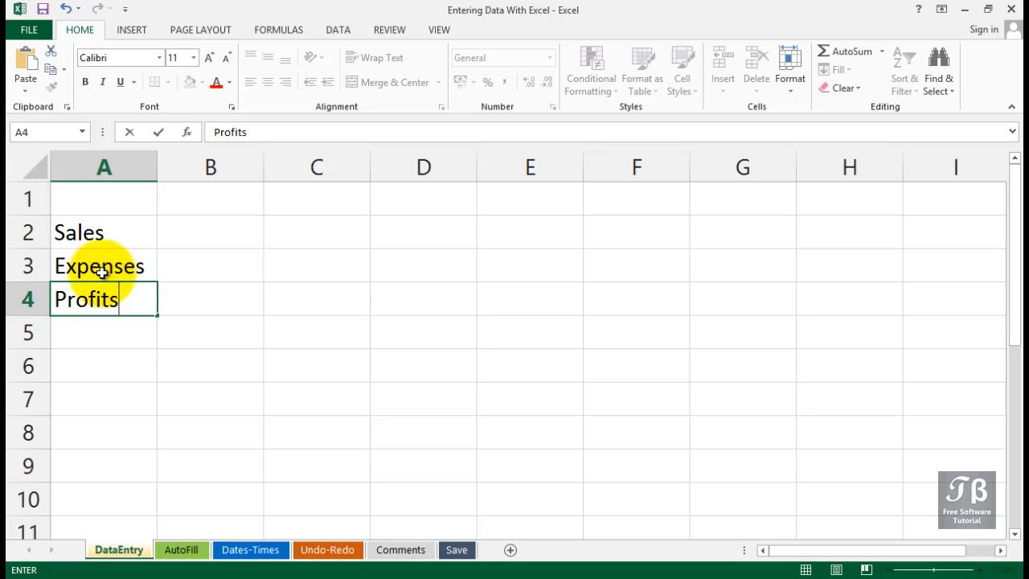
pyautogui.press('Return')
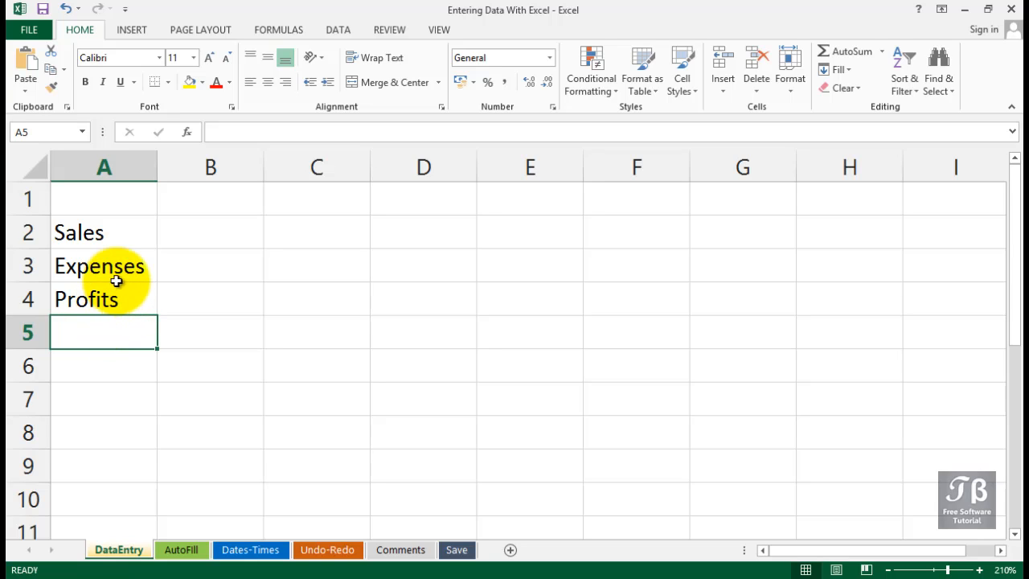
# Step: Replace the label in cell A3 with Overhead
pyautogui.click(114, 273)
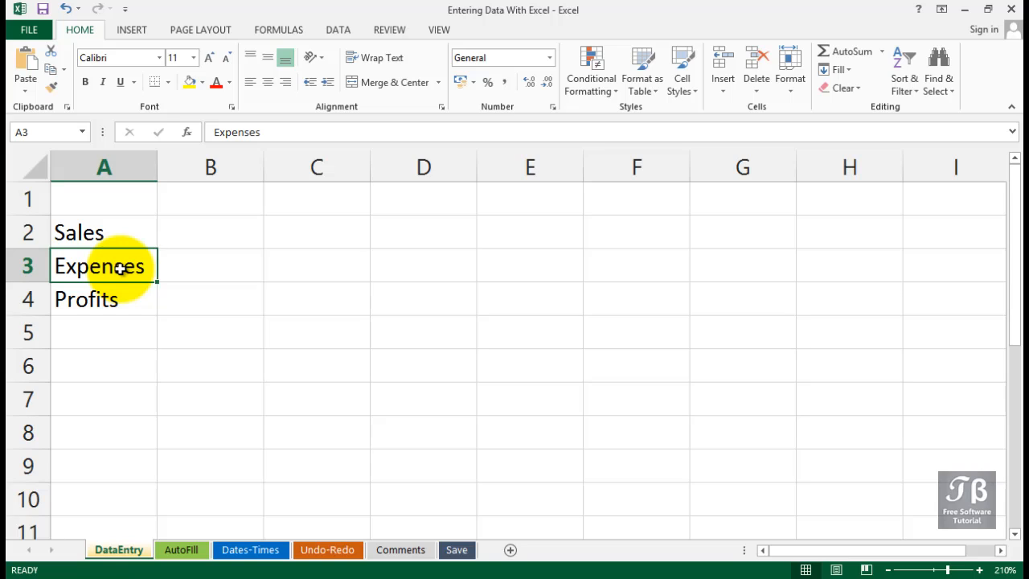
pyautogui.write('Ove')
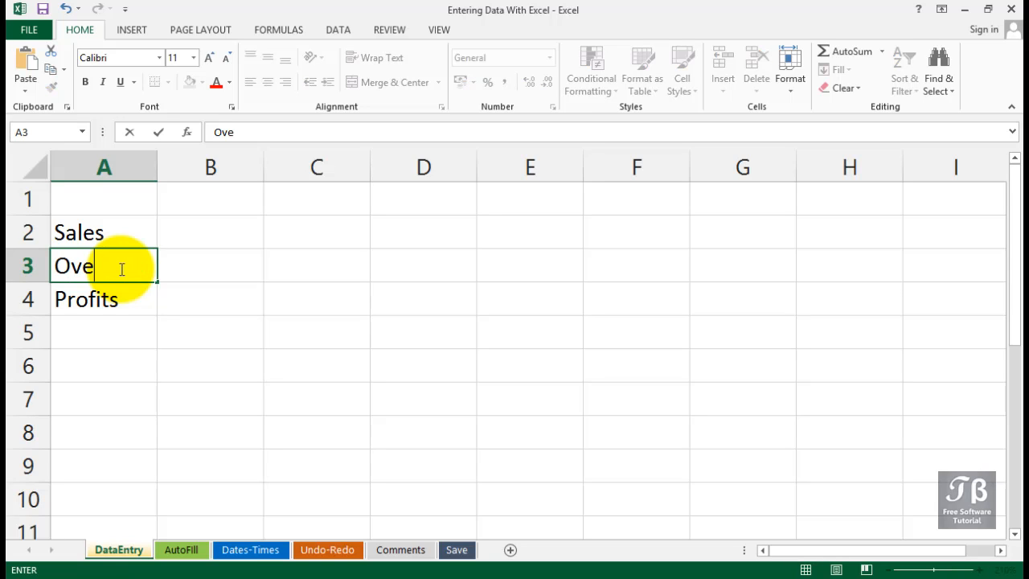
pyautogui.write('rhead')
pyautogui.press('Return')
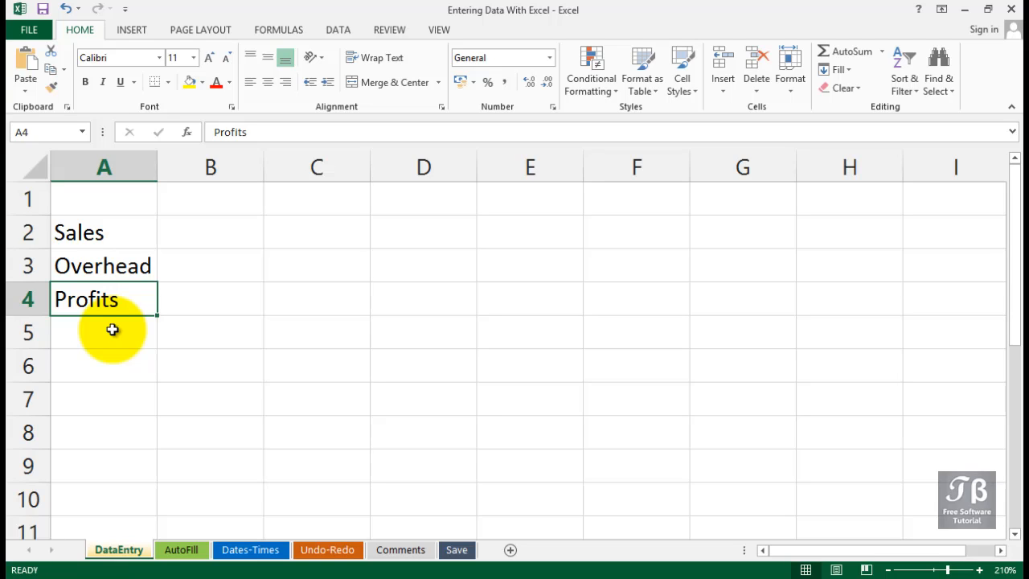
# Step: Edit the label in cell A4 so that it reads Profit
pyautogui.click(120, 299)
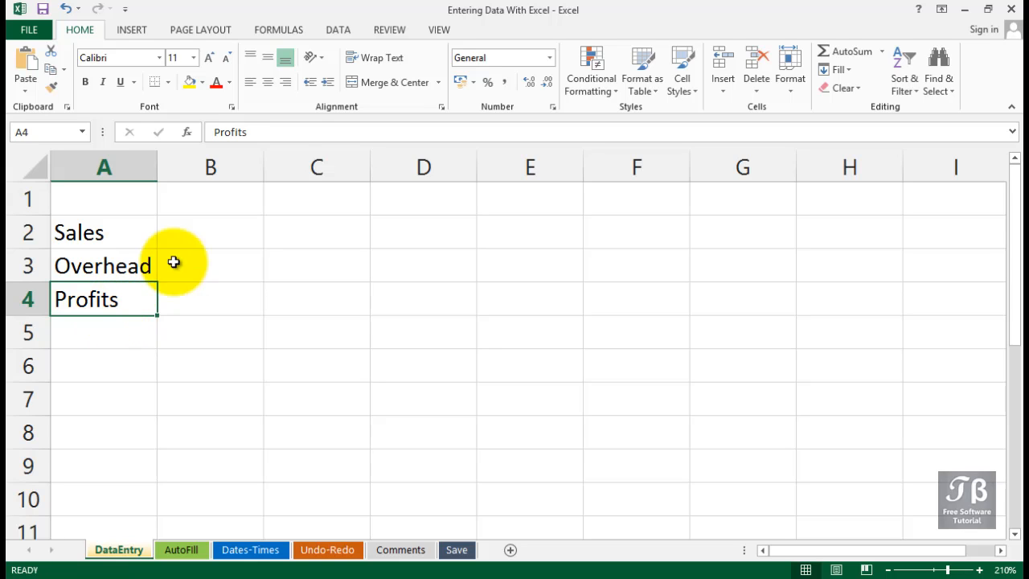
pyautogui.click(290, 133)
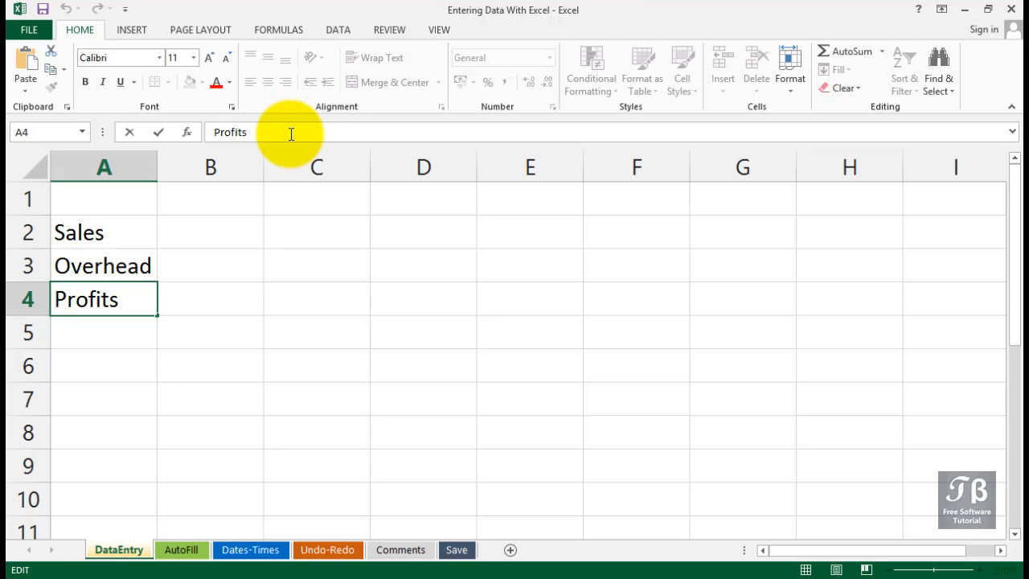
pyautogui.click(110, 330)
pyautogui.click(113, 305)
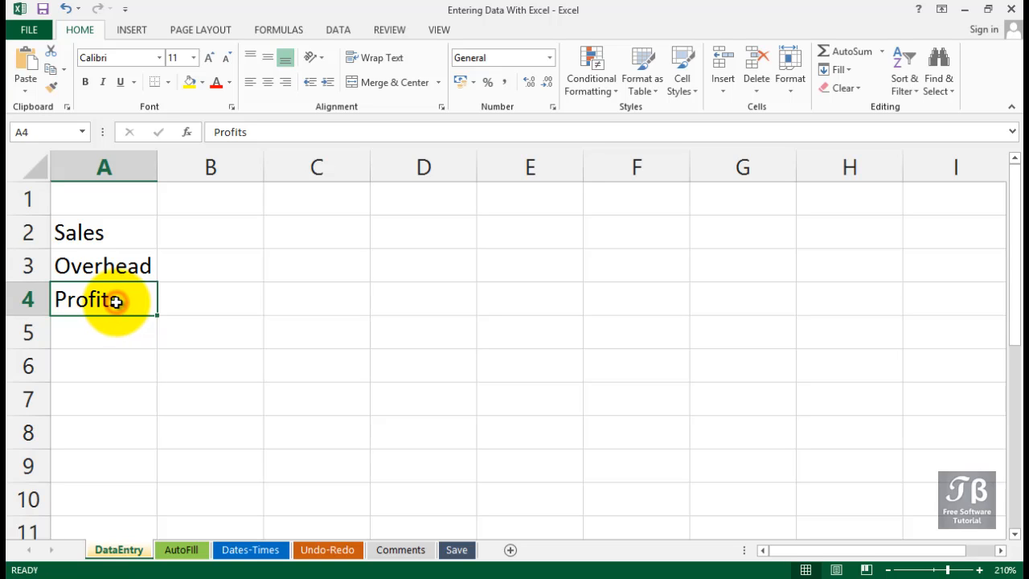
pyautogui.doubleClick(116, 301)
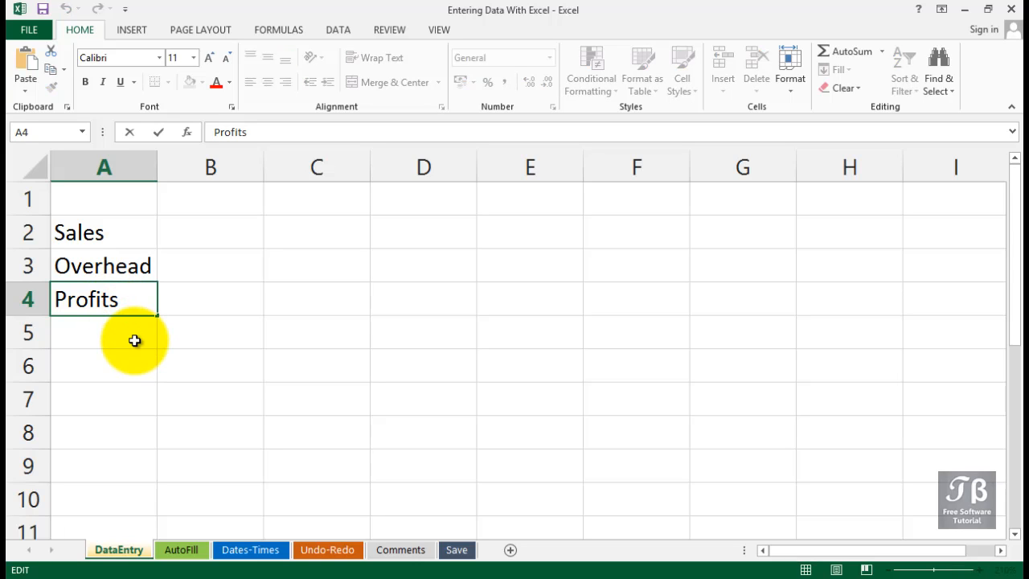
pyautogui.press('BackSpace')
pyautogui.press('Return')
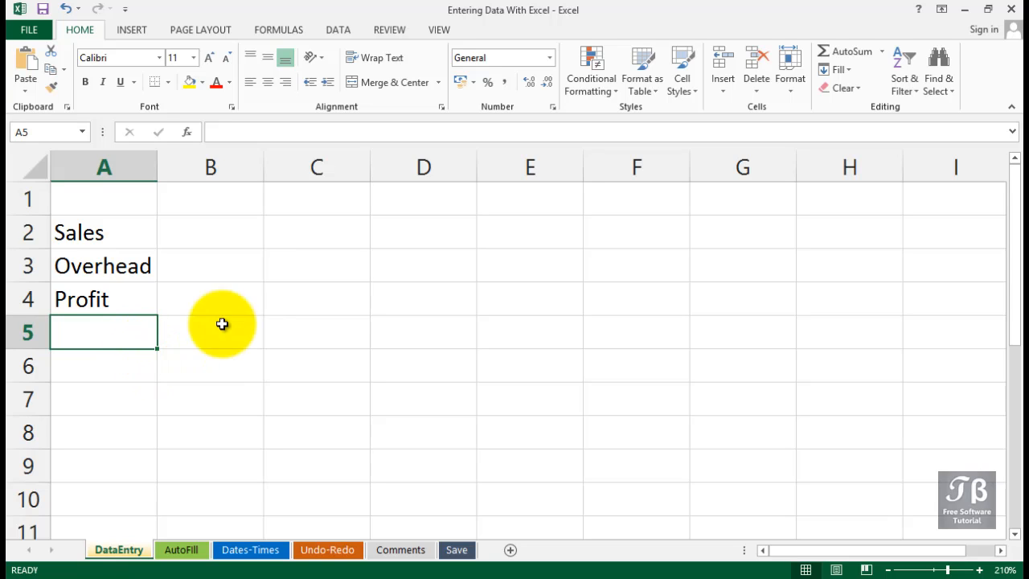
# Step: Enter 12O, with a capital letter O, in cell B2 and the number 160 in cell C2
pyautogui.click(226, 233)
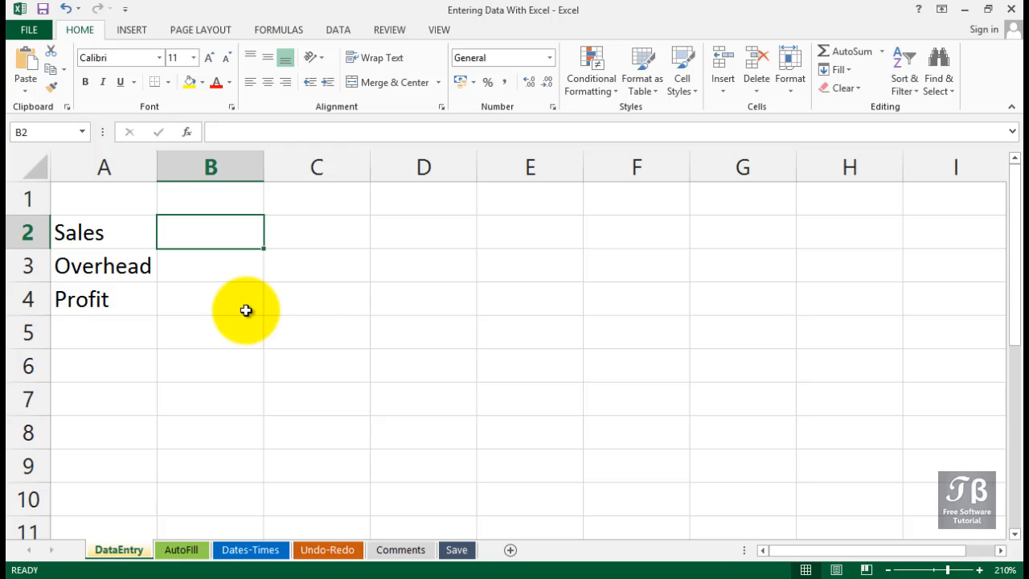
pyautogui.press('capslock')
pyautogui.write('12')
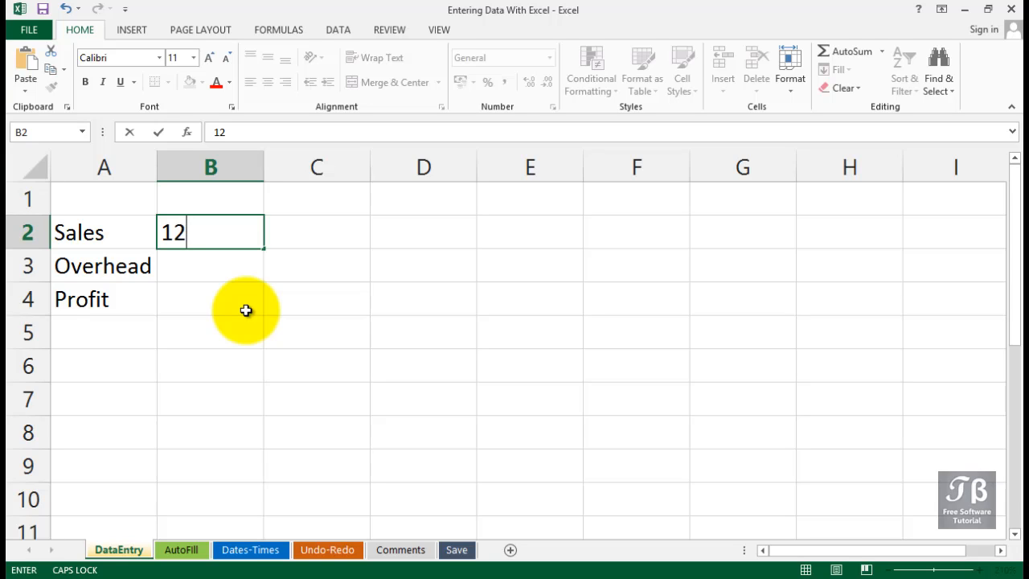
pyautogui.write('O')
pyautogui.press('Tab')
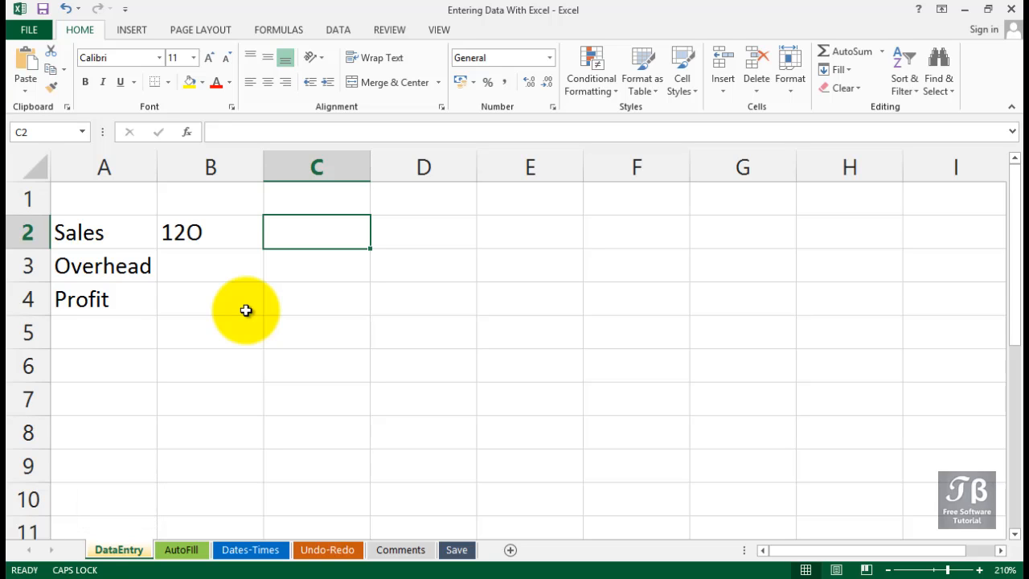
pyautogui.write('160')
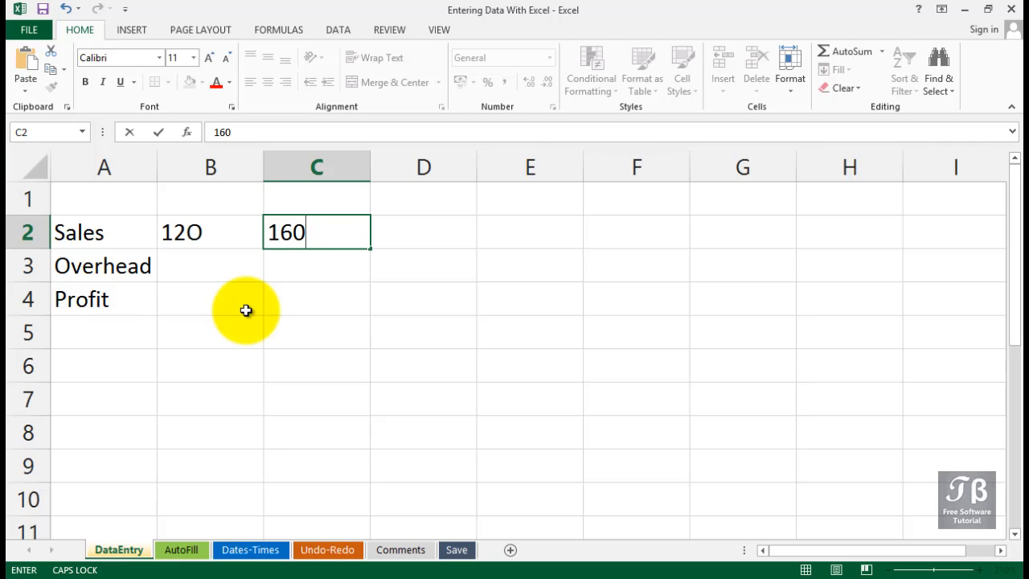
pyautogui.press('Tab')
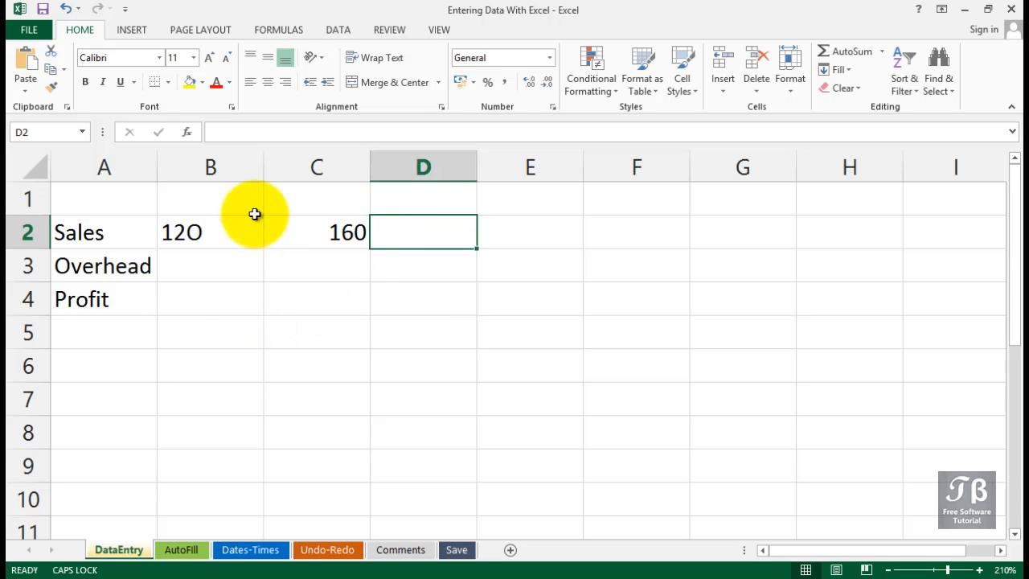
# Step: Compare the contents and alignment of the Sales entries in cells B2 and C2
pyautogui.click(232, 227)
pyautogui.click(300, 237)
pyautogui.click(233, 237)
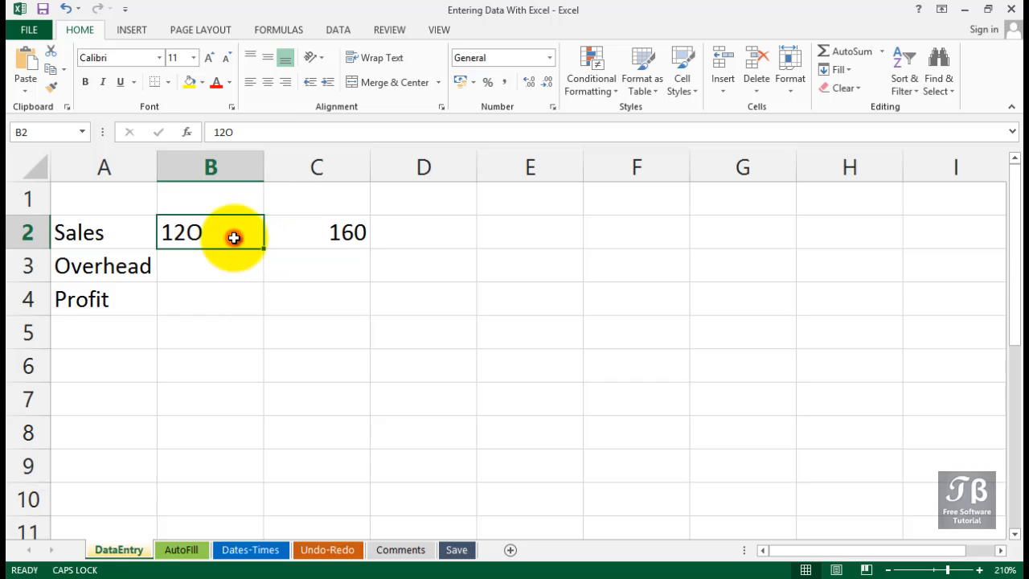
pyautogui.click(318, 236)
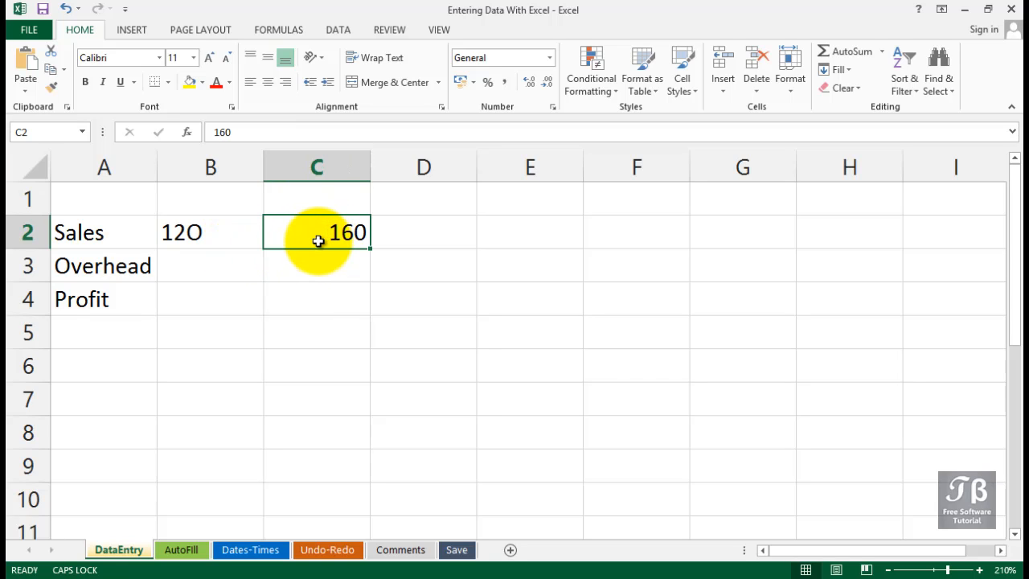
pyautogui.click(231, 233)
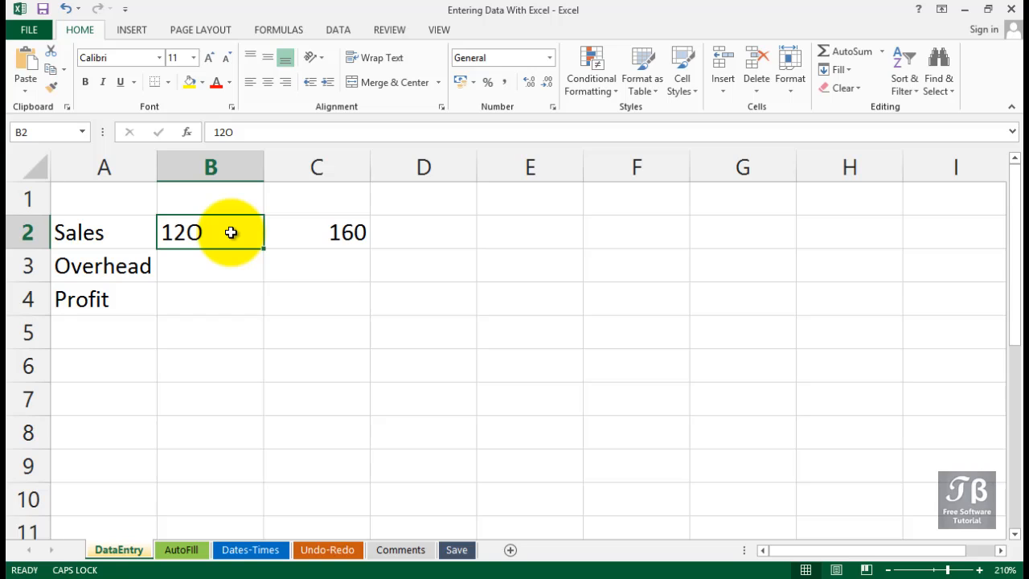
pyautogui.click(302, 233)
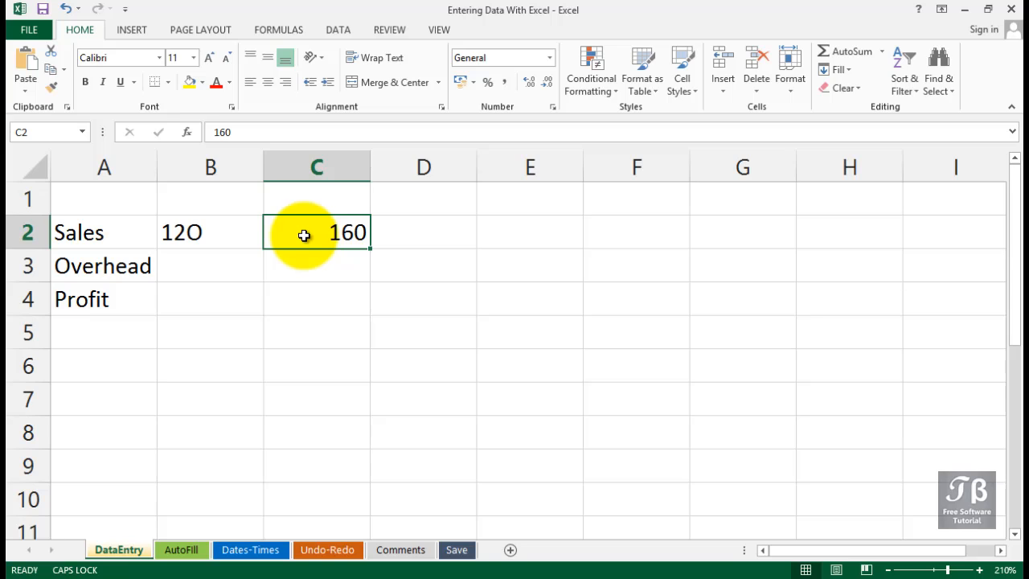
# Step: Correct the Sales entry in cell B2 to the number 120, using the digit zero
pyautogui.click(226, 230)
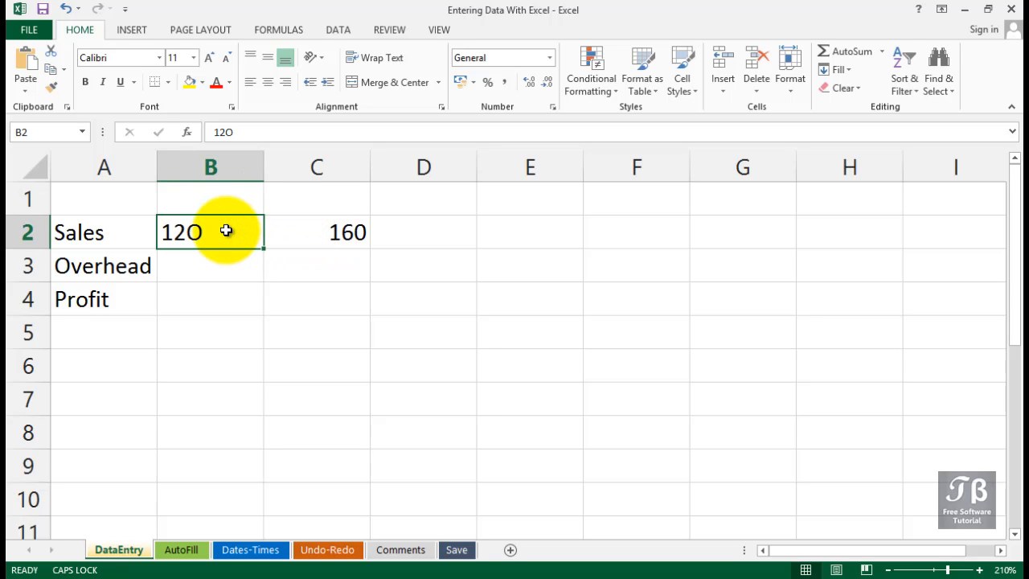
pyautogui.doubleClick(228, 231)
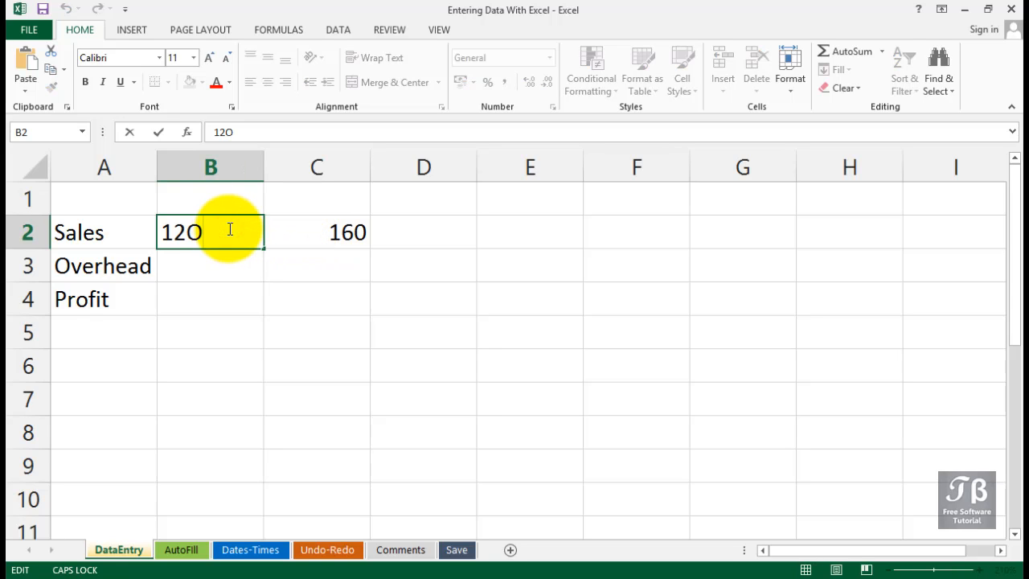
pyautogui.press('BackSpace')
pyautogui.write('0')
pyautogui.press('Tab')
pyautogui.press('Tab')
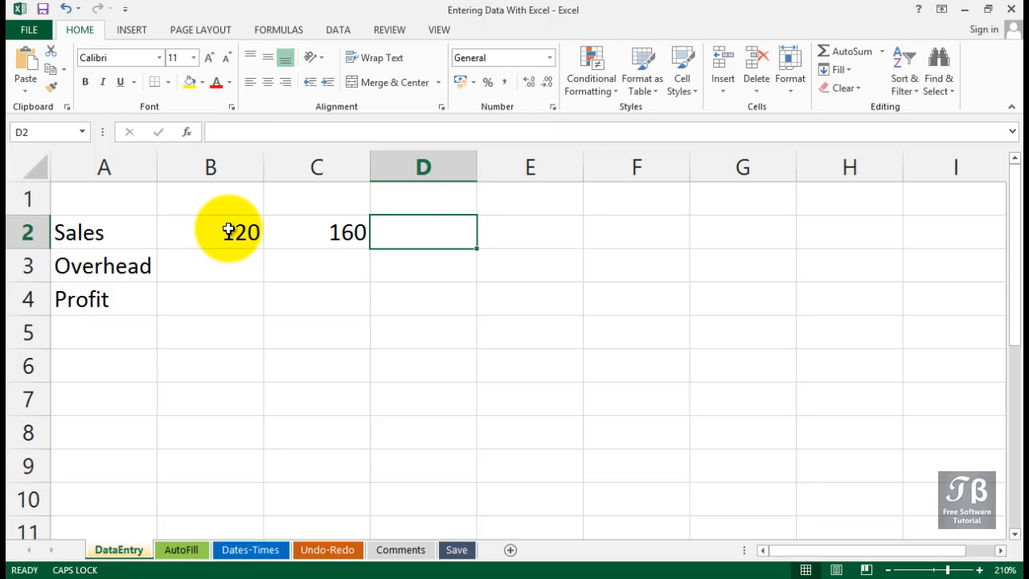
# Step: Enter the remaining Sales values 210, 250, 320 and 440 in cells D2 to G2
pyautogui.write('210')
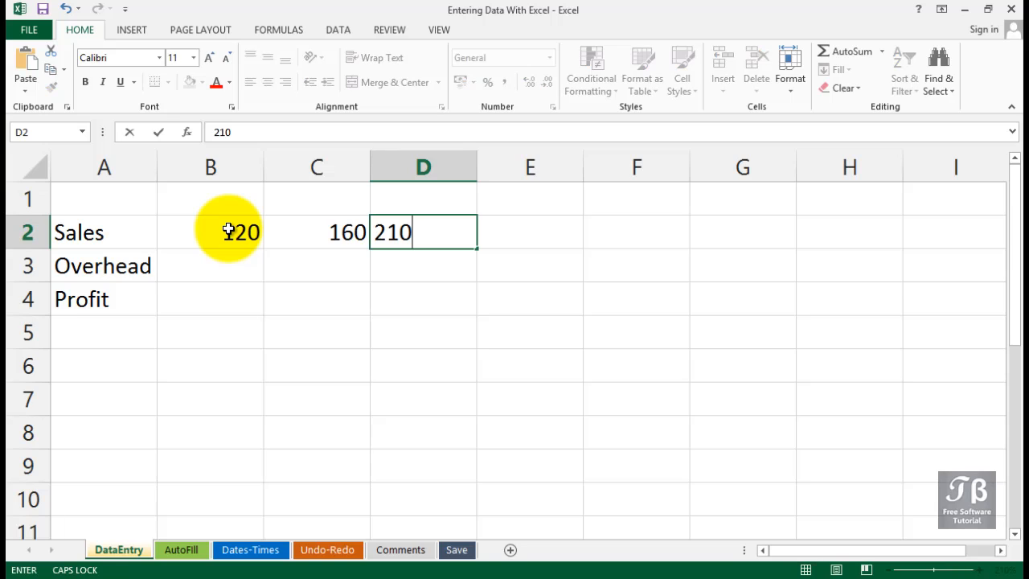
pyautogui.press('Tab')
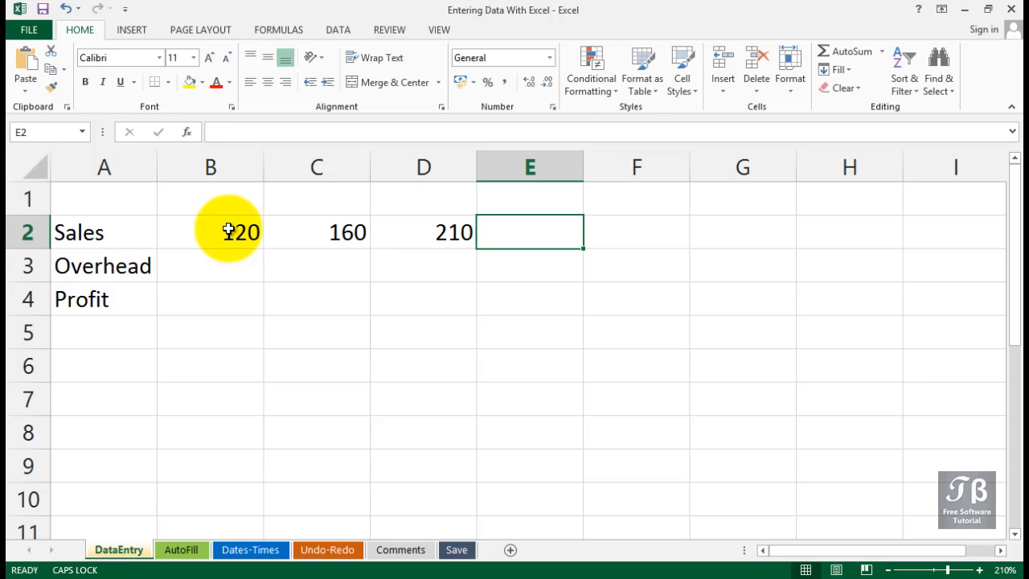
pyautogui.write('250')
pyautogui.press('Tab')
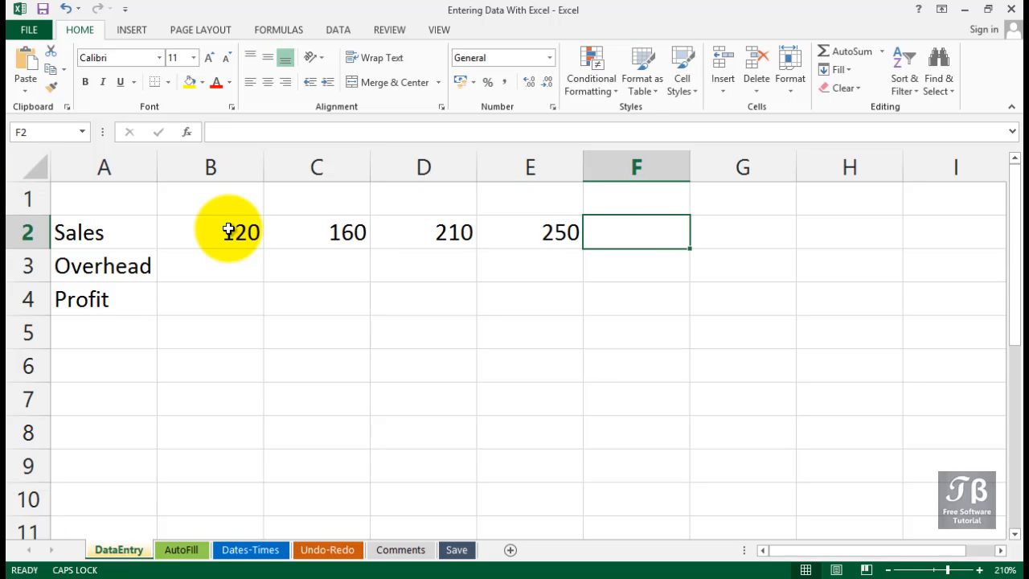
pyautogui.write('320')
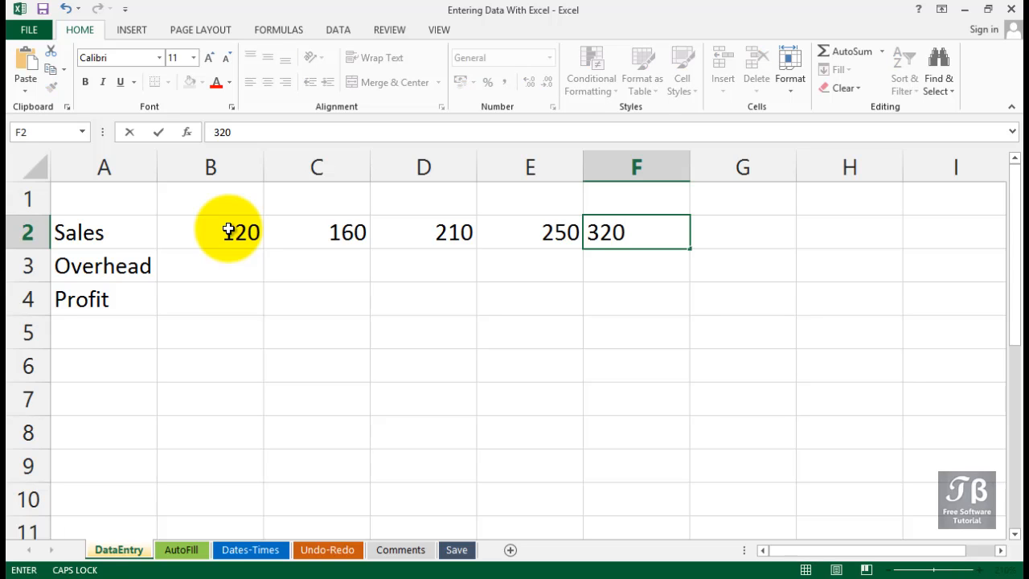
pyautogui.press('Tab')
pyautogui.write('440')
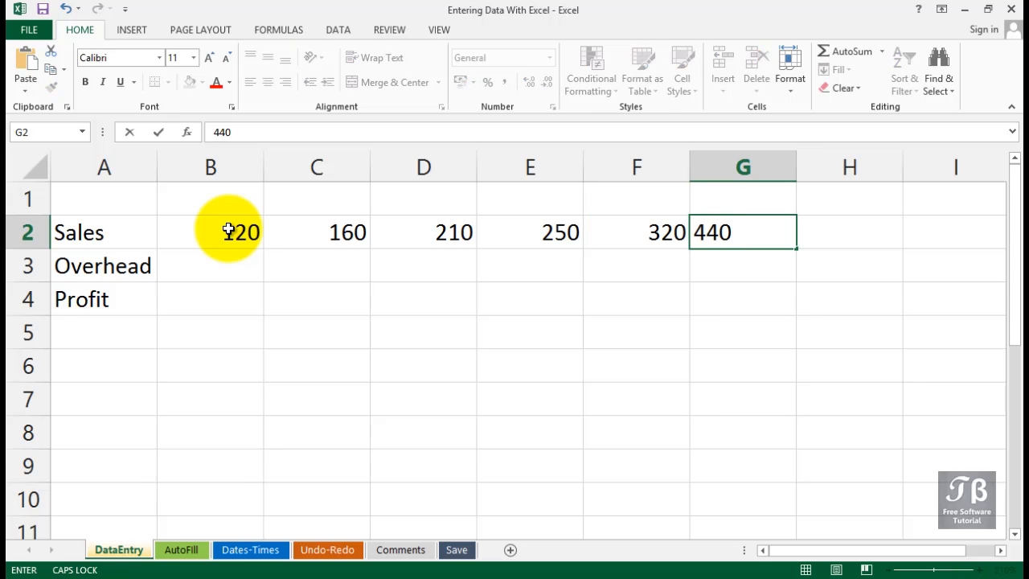
pyautogui.press('Return')
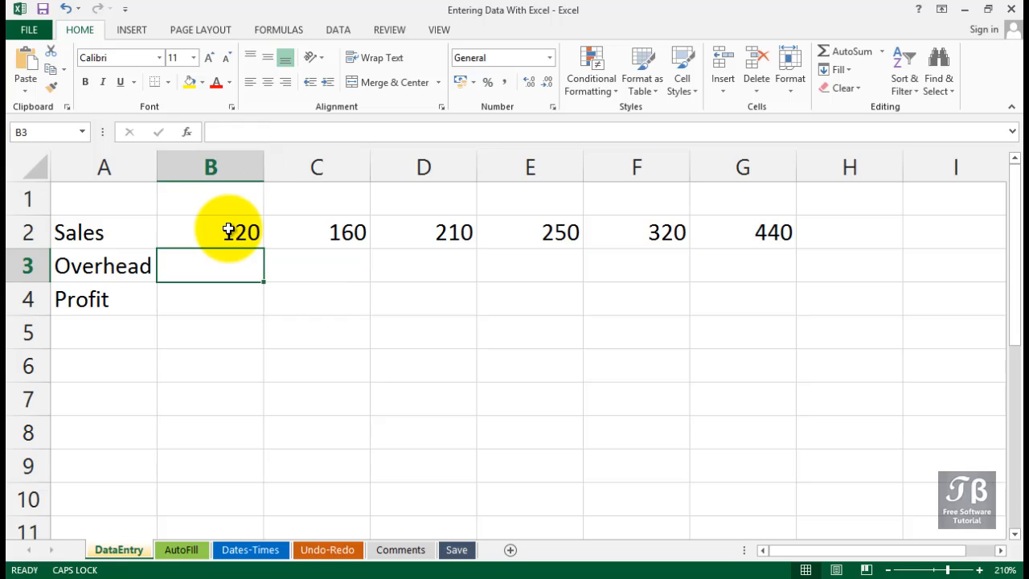
# Step: Enter the Overhead values 100 and 130 in cells B3 and C3
pyautogui.write('100')
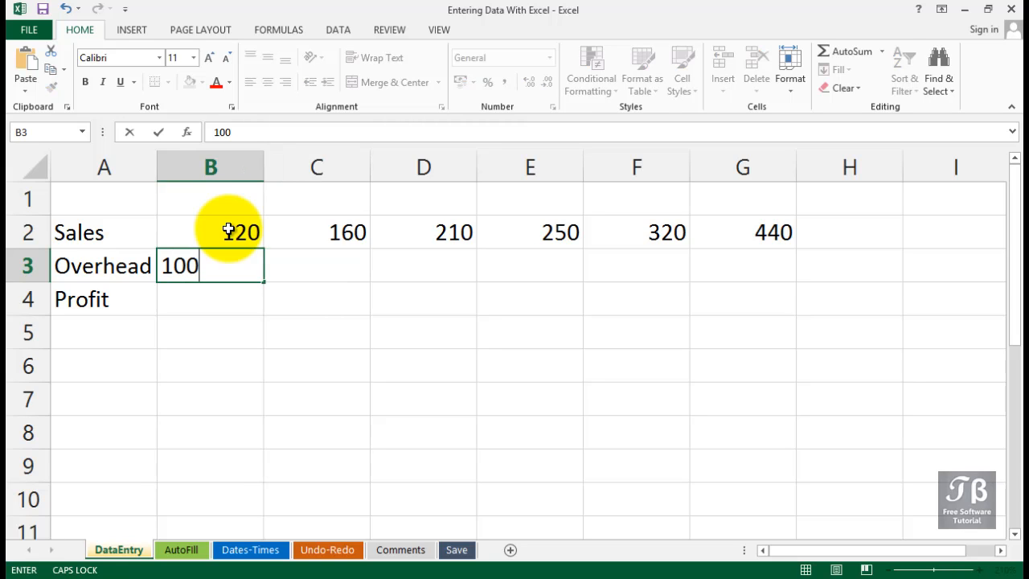
pyautogui.press('Tab')
pyautogui.write('130')
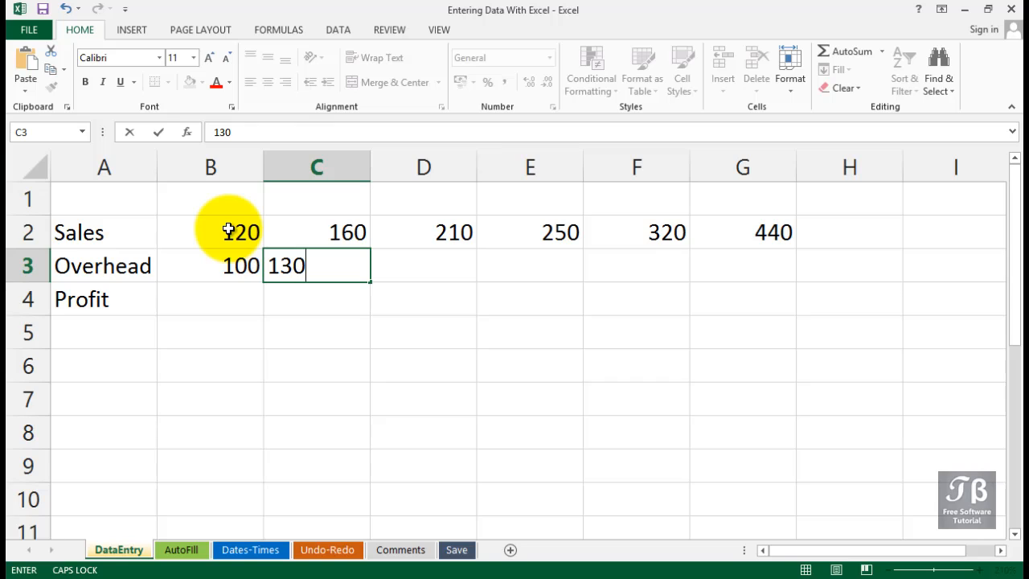
pyautogui.press('Tab')
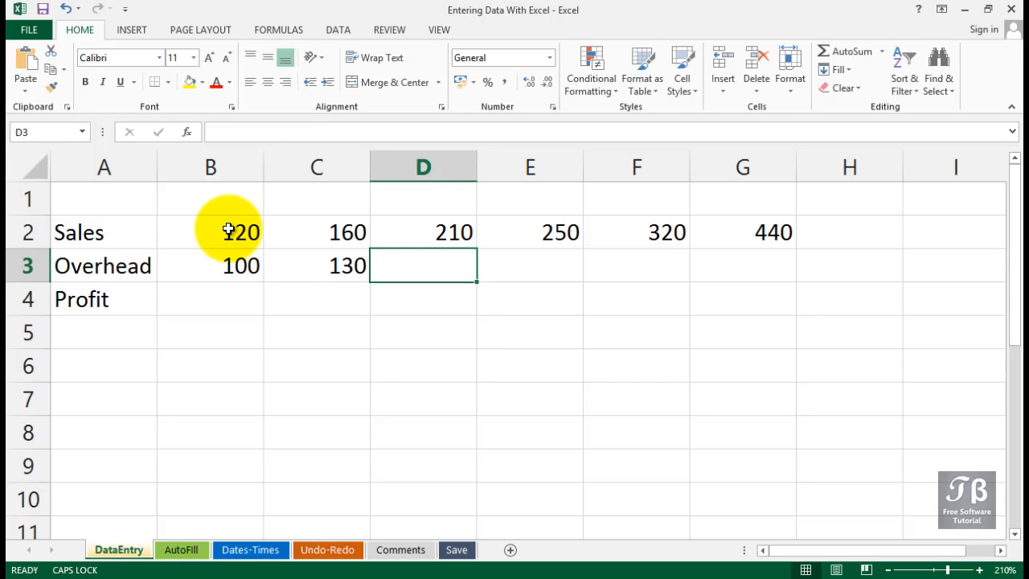